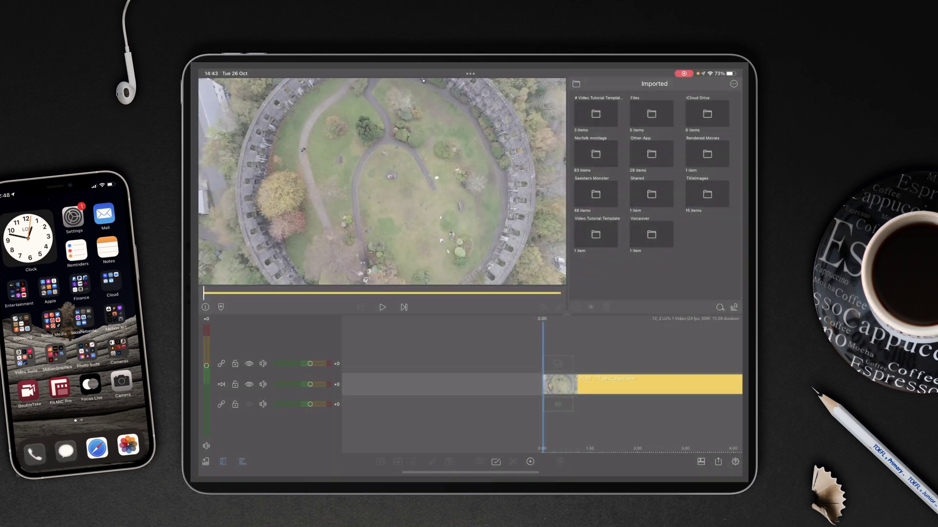
Grade the tower clip with the DJI Mavic Air 2 LUT blended to about 0.37.
key("space")
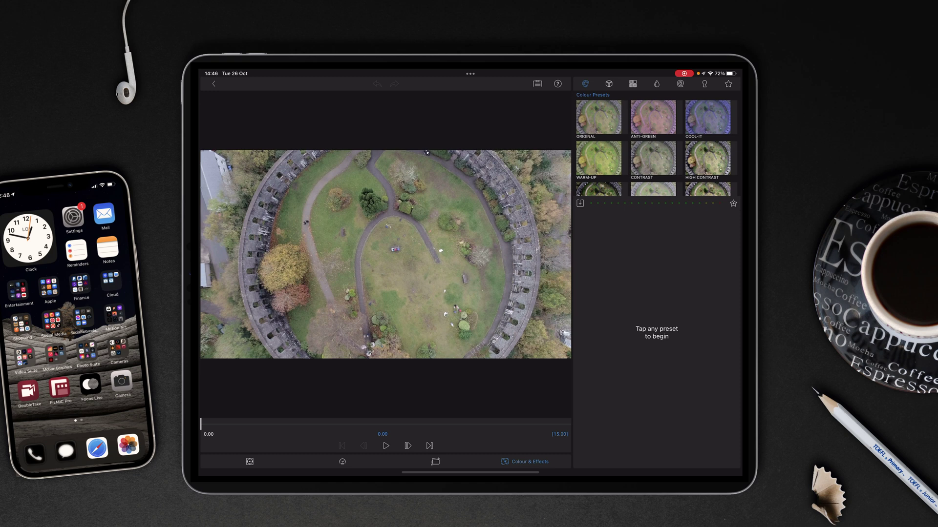
left_click(609, 84)
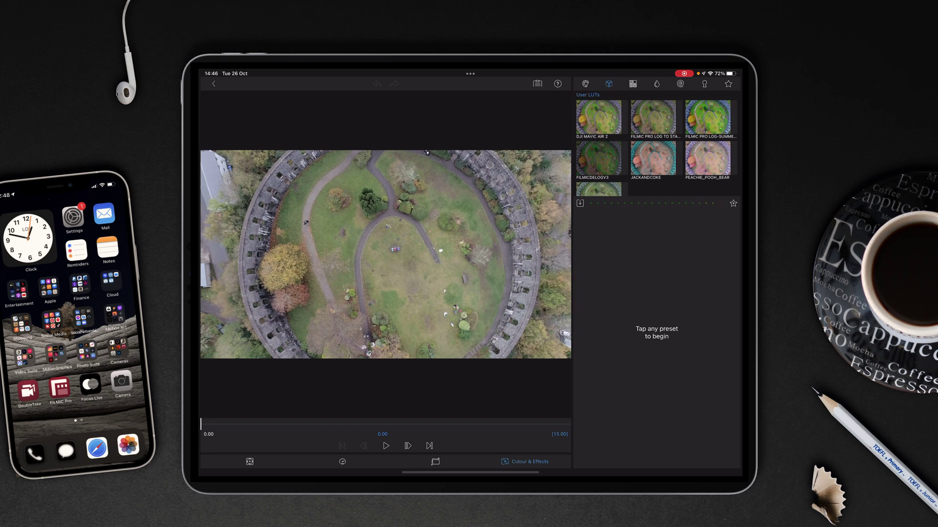
left_click(598, 117)
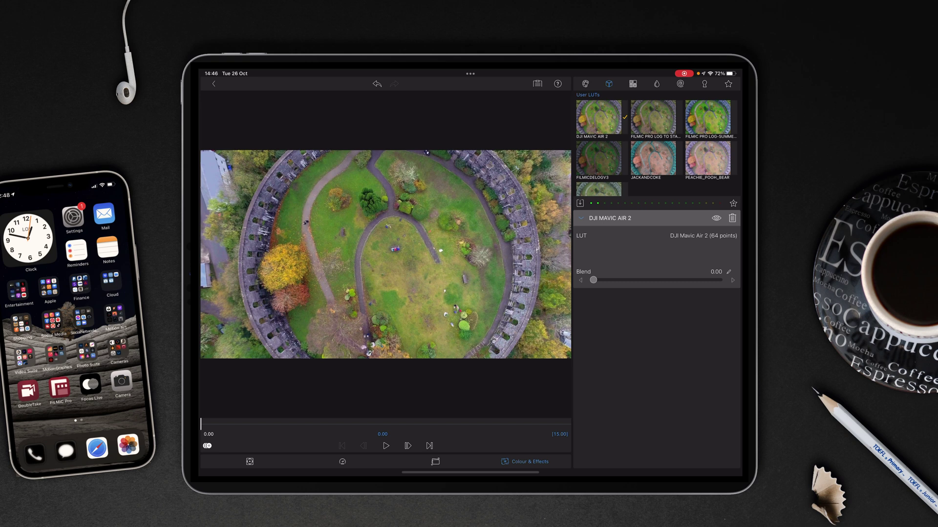
mouse_move(593, 279)
left_mouse_down()
mouse_move(654, 280)
mouse_move(638, 279)
left_mouse_up()
left_click(214, 83)
Review the graded clip, then set up a movie export to the Rendered Movies Folder.
key("space")
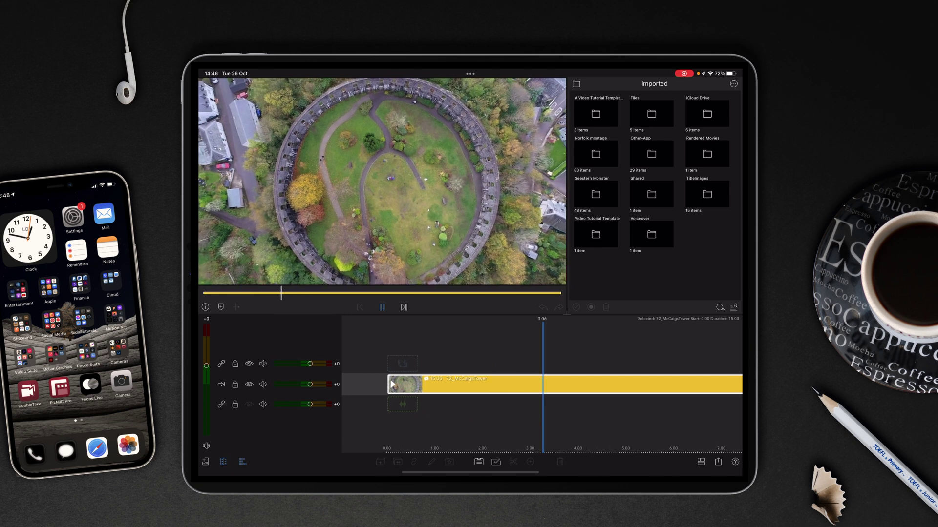
key("space")
left_click(718, 462)
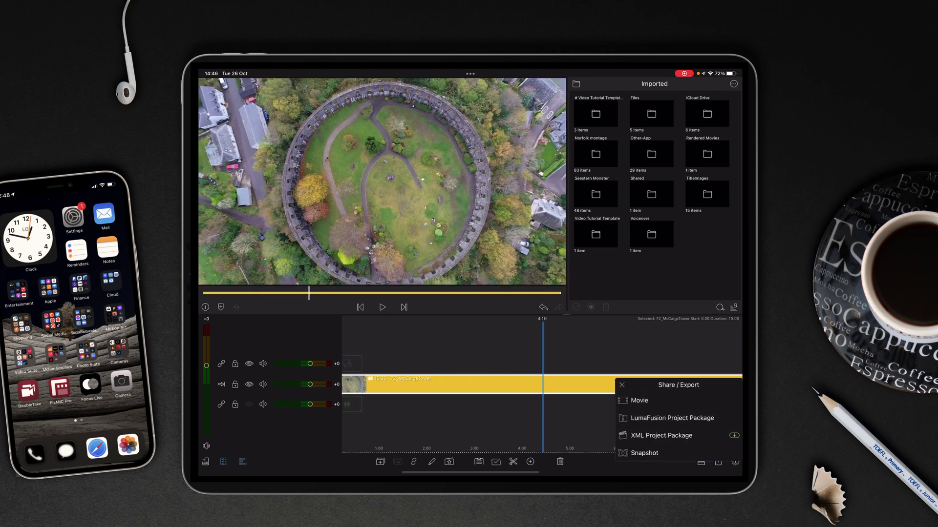
left_click(639, 400)
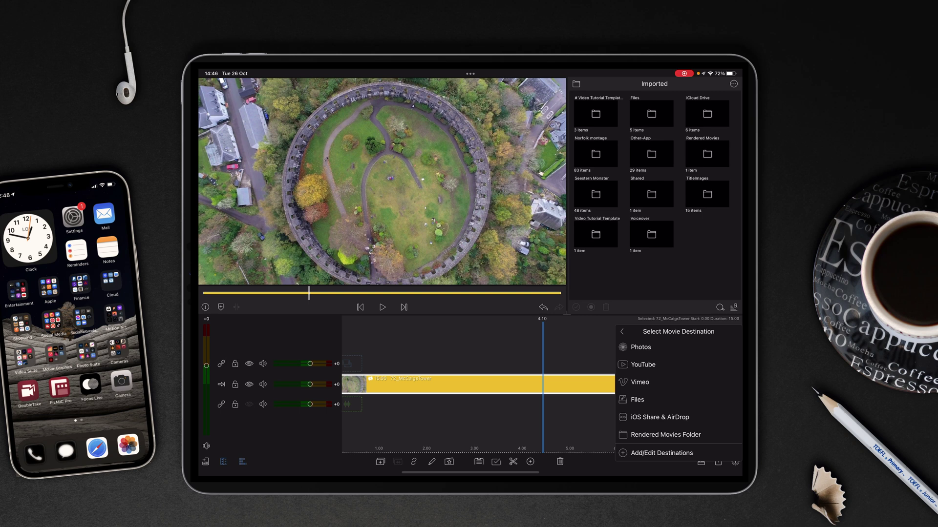
left_click(661, 453)
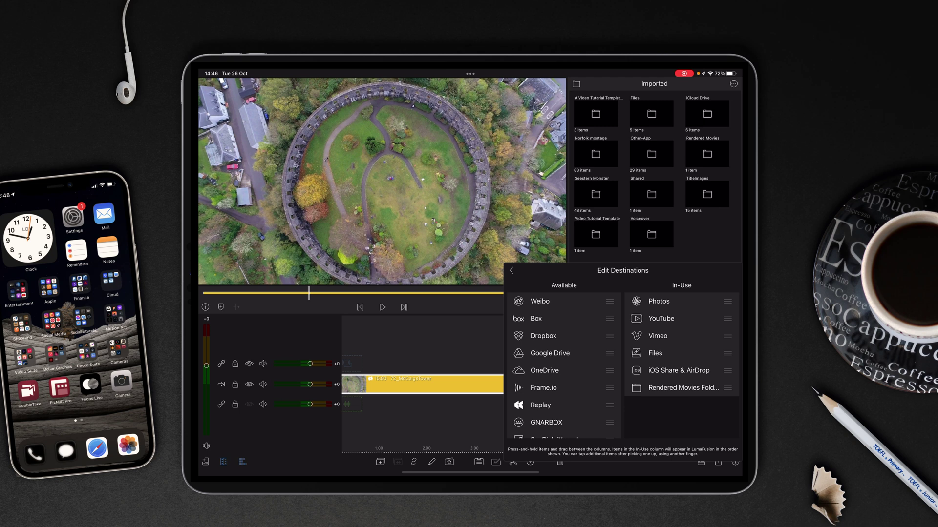
left_click(512, 271)
left_click(655, 436)
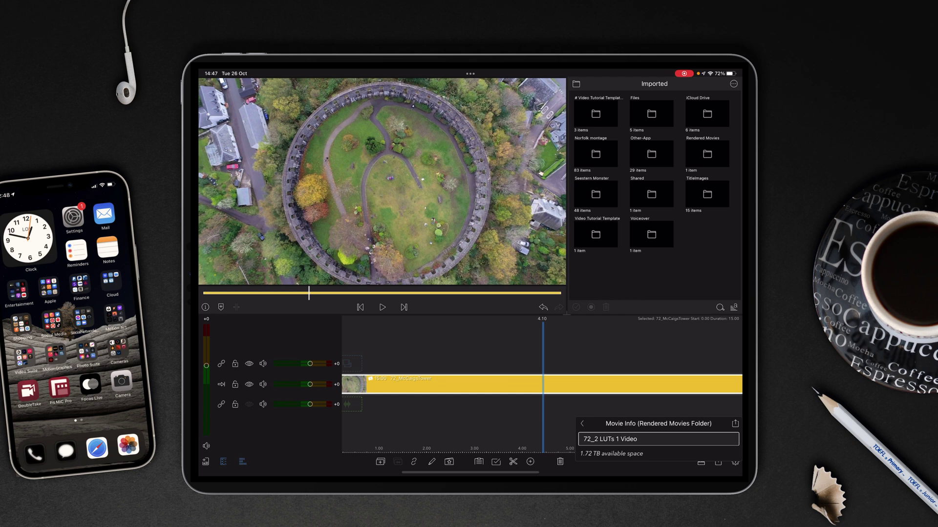
Name the movie 72_2_McCaigs_Tower_LUT and render it.
key("BackSpace")
key("BackSpace")
key("BackSpace")
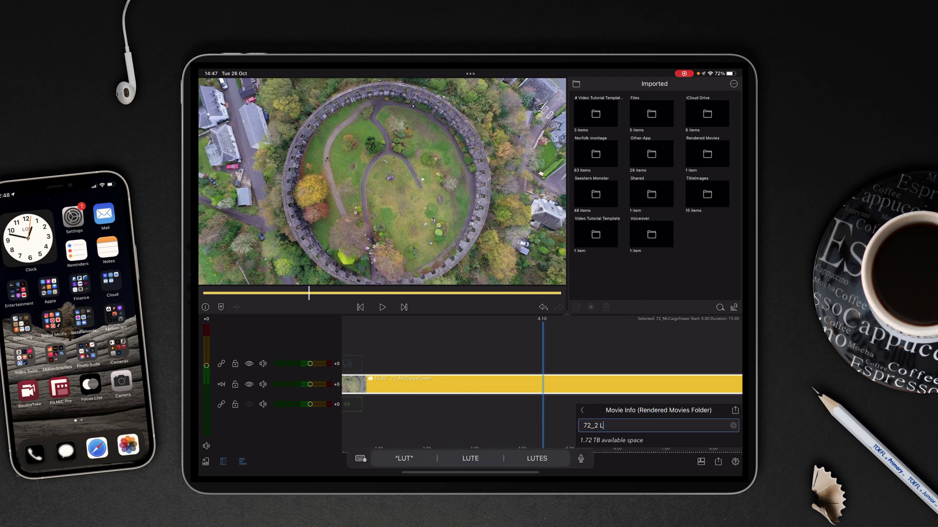
key("BackSpace")
key("BackSpace")
type("Mc")
type("Caigs_")
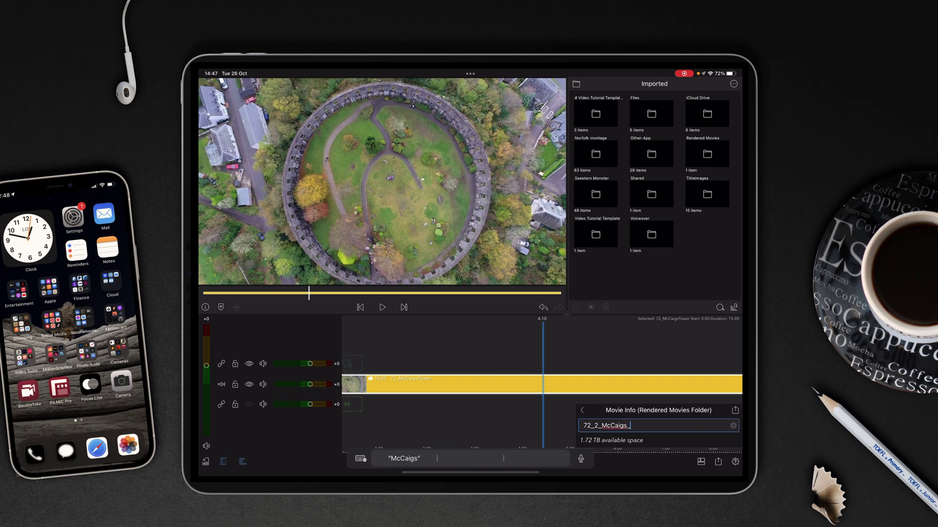
type("Tower_")
type("LUT")
key("Return")
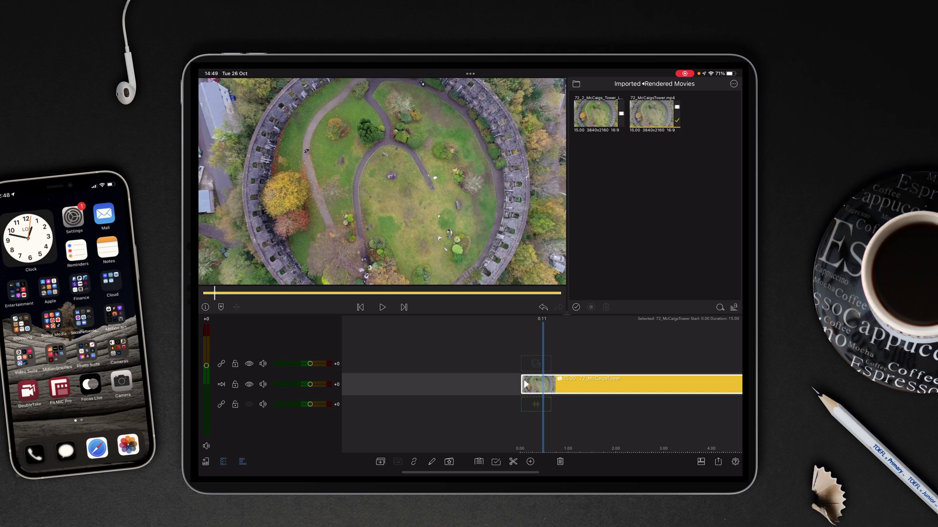
Stack the exported 72_2_McCaigs_Tower_LUT movie on a track above the original clip.
left_click(655, 114)
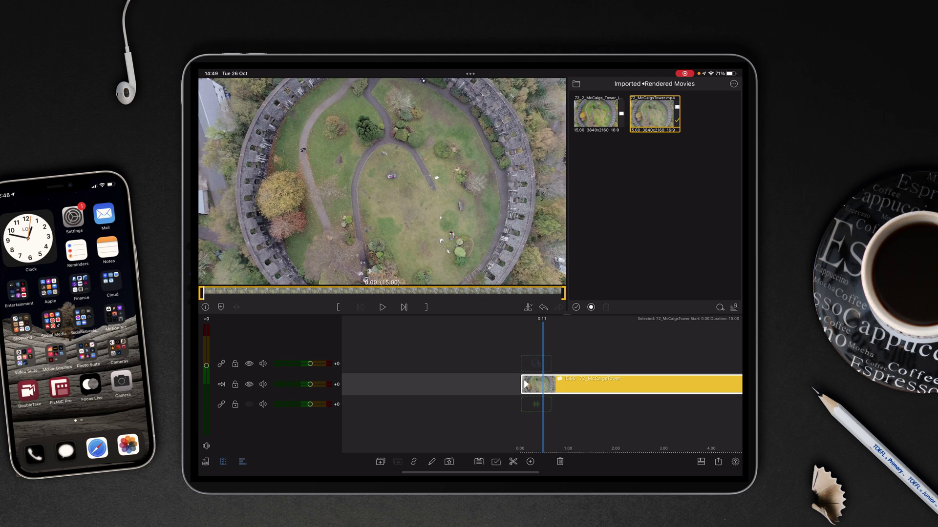
left_click(599, 113)
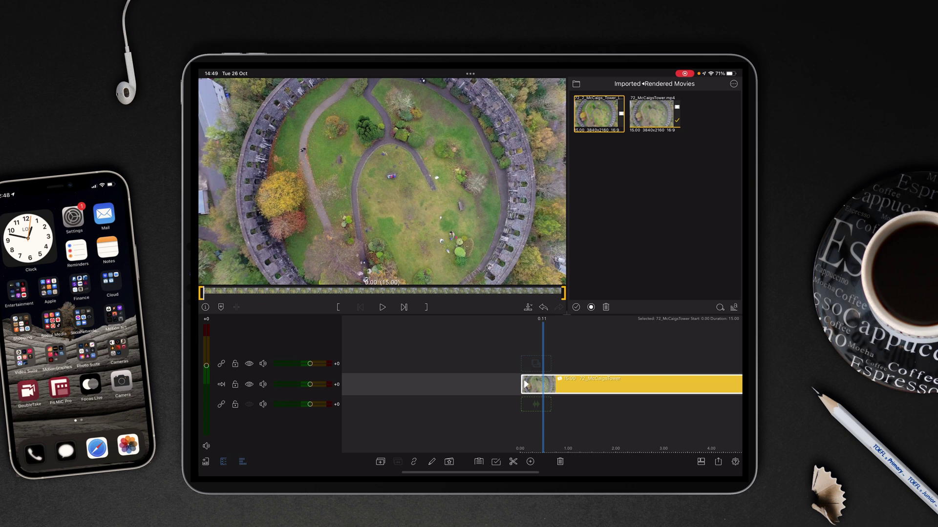
left_click_drag(599, 114, 566, 374)
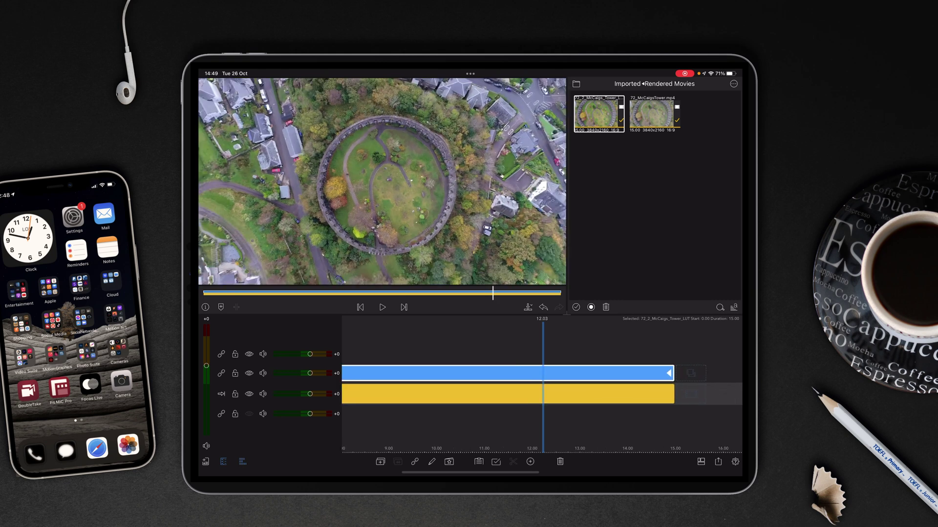
left_click_drag(666, 433, 500, 433)
left_click_drag(554, 413, 672, 413)
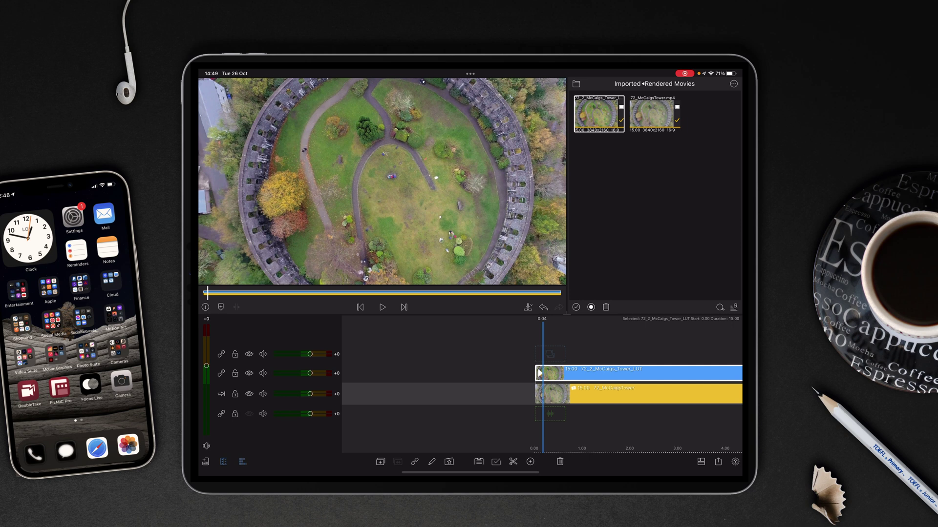
left_click(448, 462)
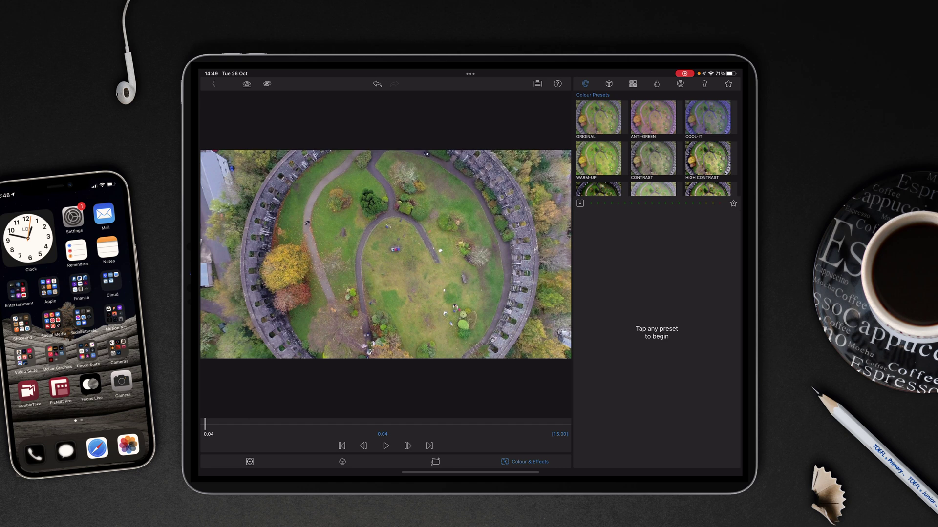
Apply the Better Sepia LUT to the stacked movie, blended partway toward natural colour.
left_click(609, 83)
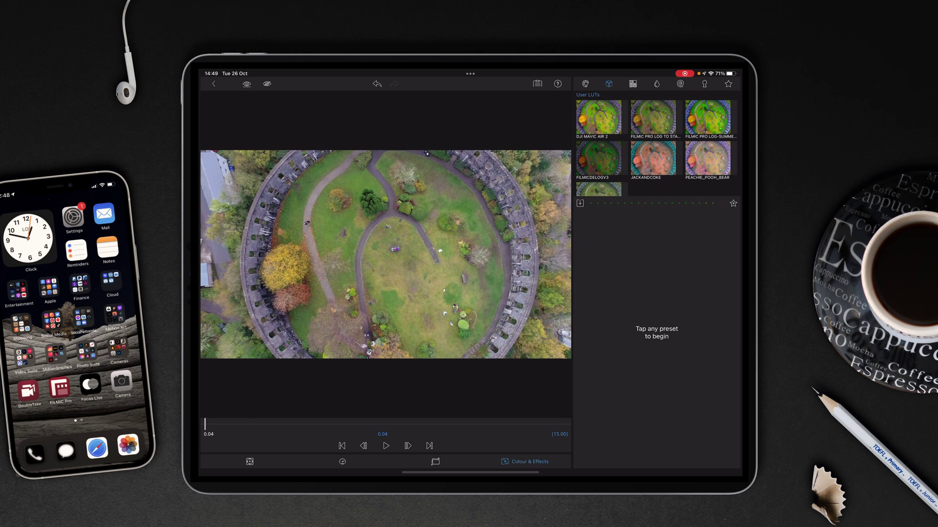
scroll(691, 142, "down", 5)
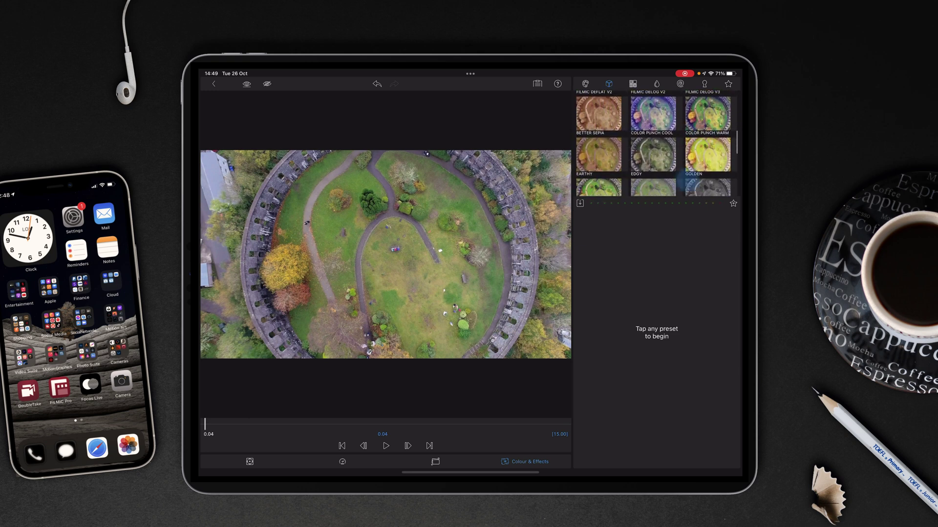
scroll(682, 174, "down", 2)
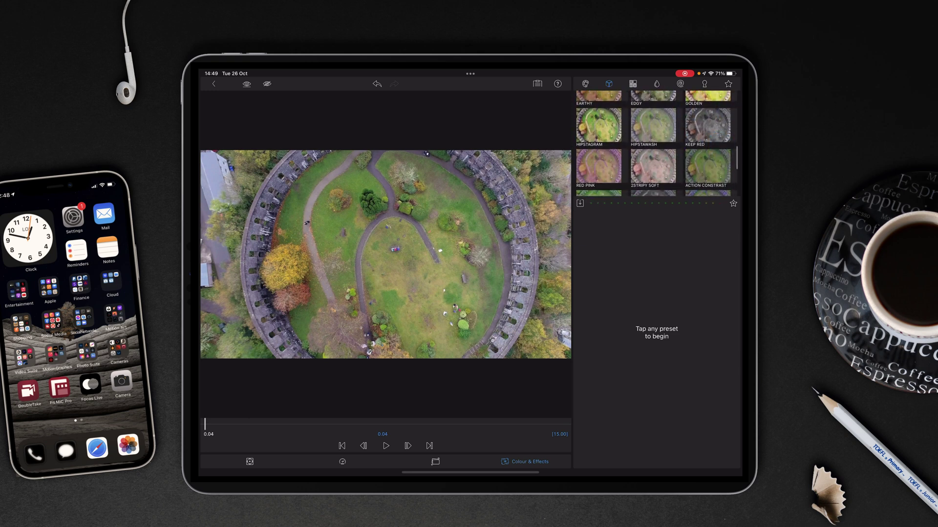
scroll(654, 146, "down", 2)
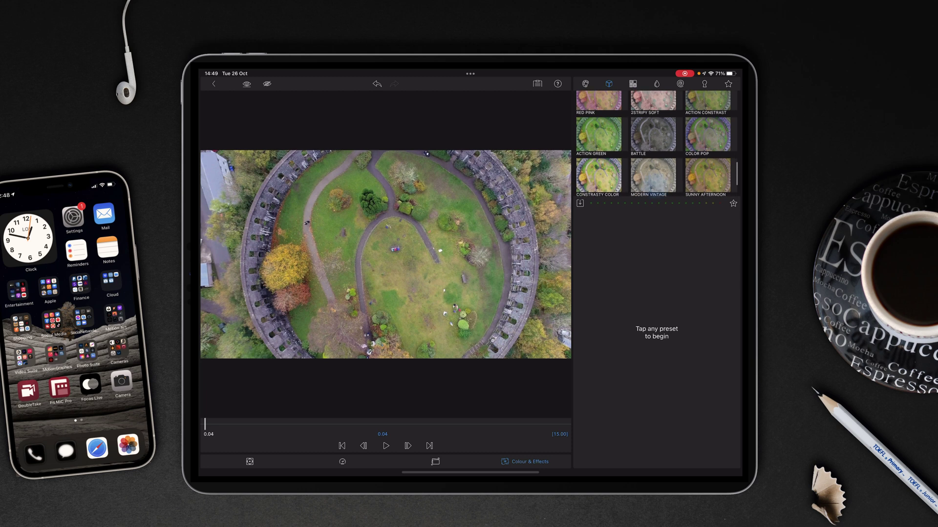
scroll(694, 163, "down", 2)
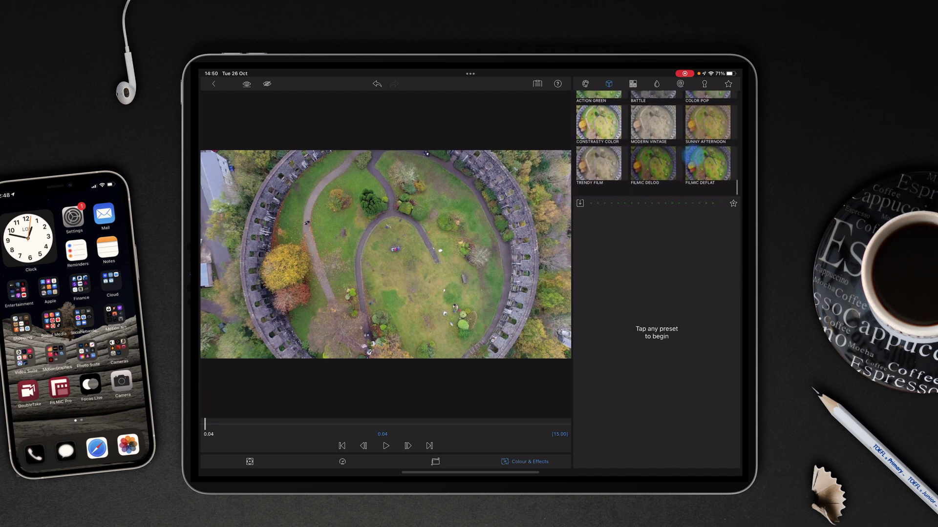
scroll(653, 161, "up", 2)
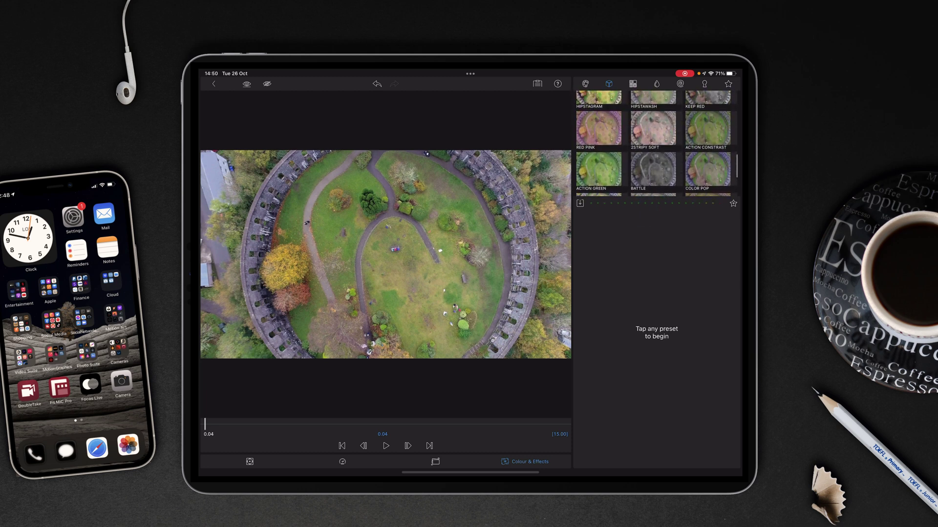
scroll(650, 195, "down", 2)
scroll(651, 193, "down", 2)
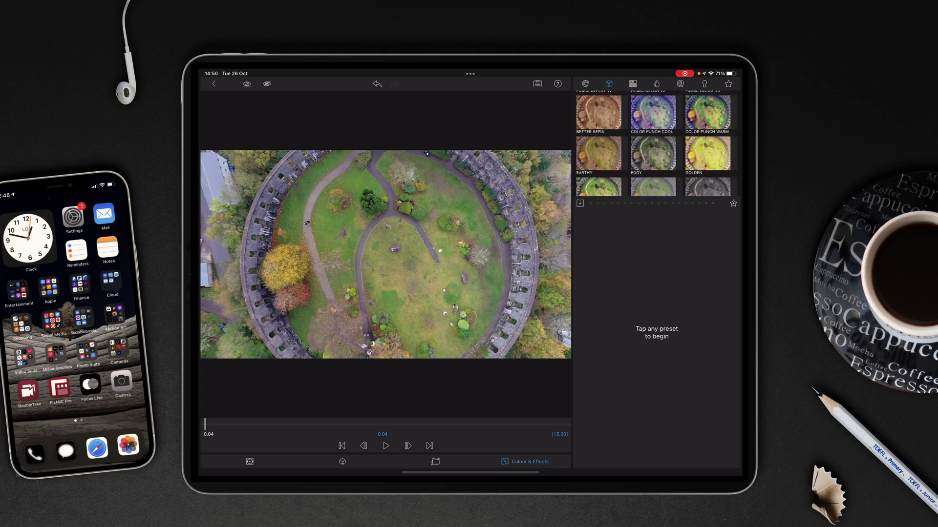
left_click(598, 112)
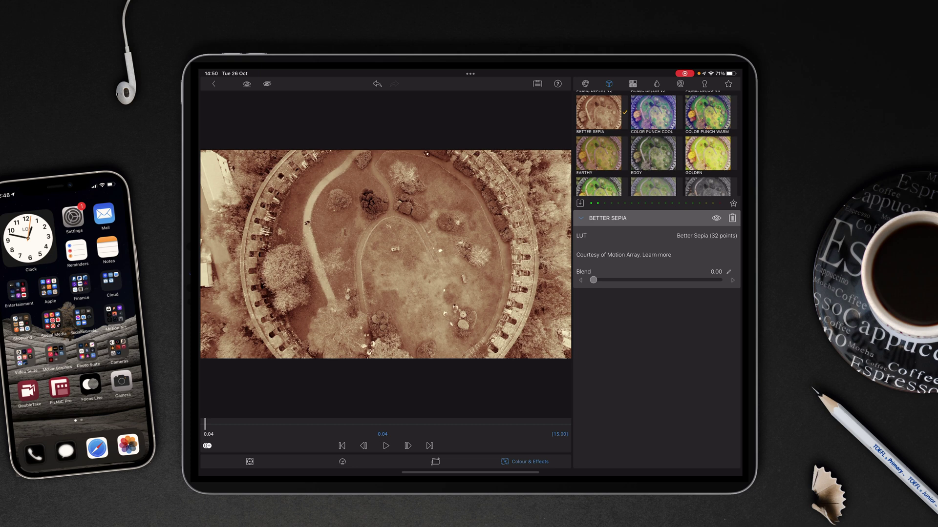
left_click_drag(593, 280, 686, 280)
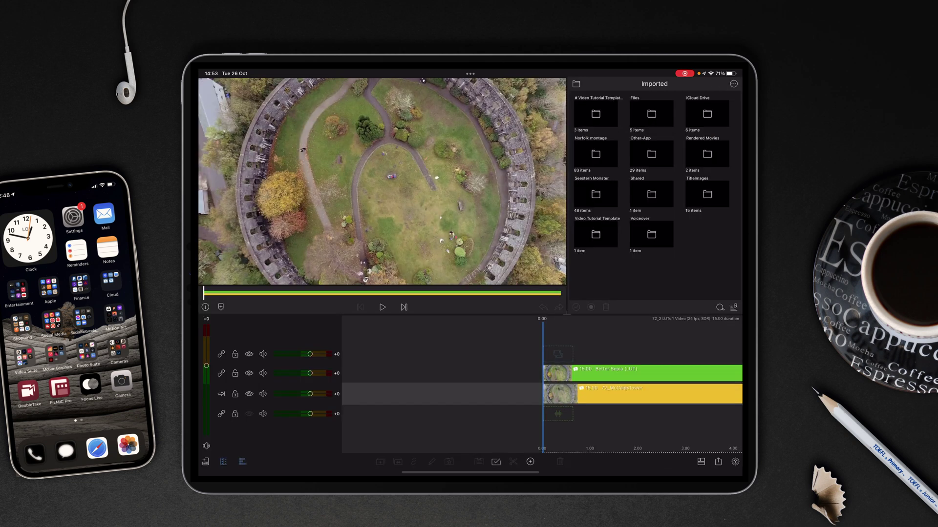
Scrub near the start and select the green Better Sepia (LUT) clip.
mouse_move(686, 344)
left_mouse_down()
mouse_move(567, 335)
mouse_move(655, 331)
left_mouse_up()
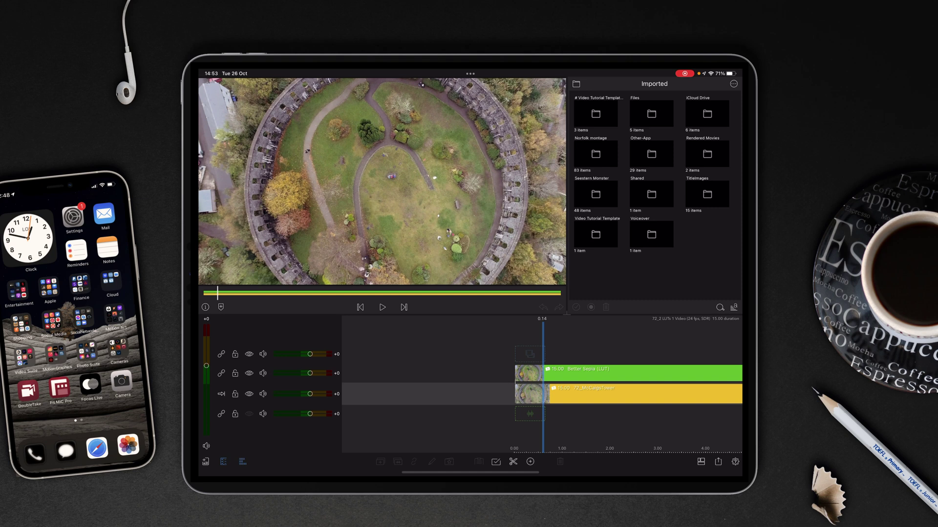
left_click(623, 370)
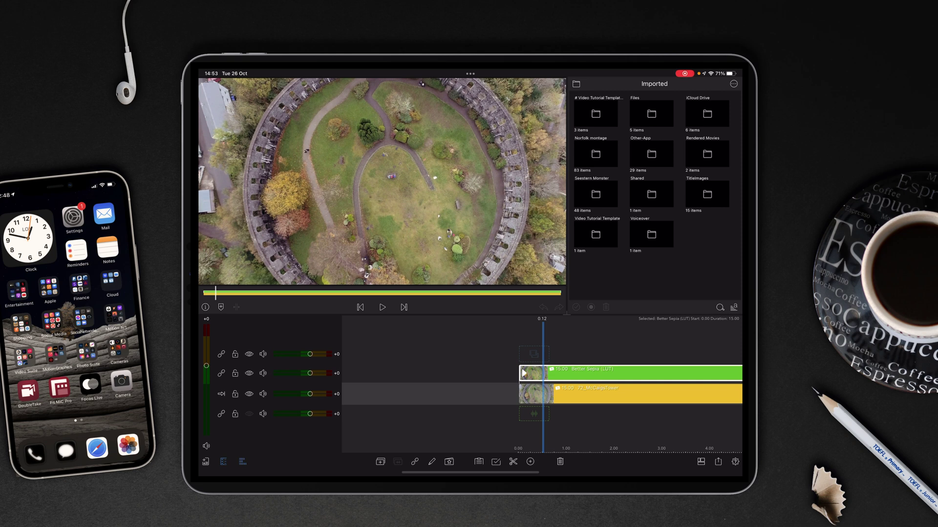
Add an Original colour adjustment layer to the Better Sepia clip.
double_click(630, 373)
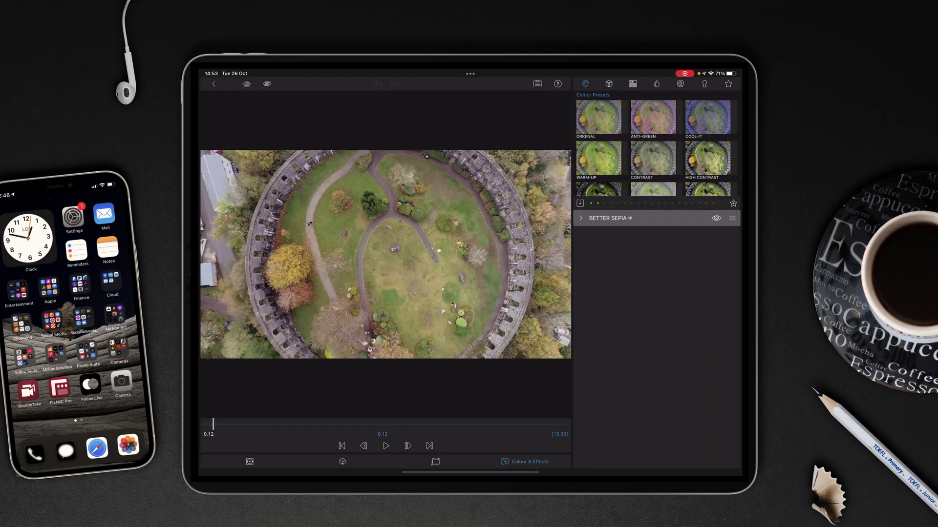
left_click(598, 117)
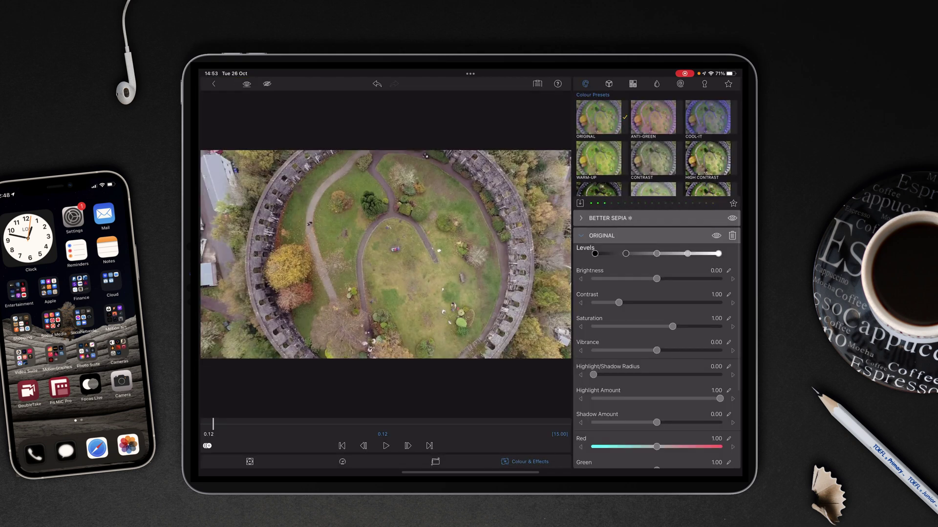
scroll(701, 293, "down", 3)
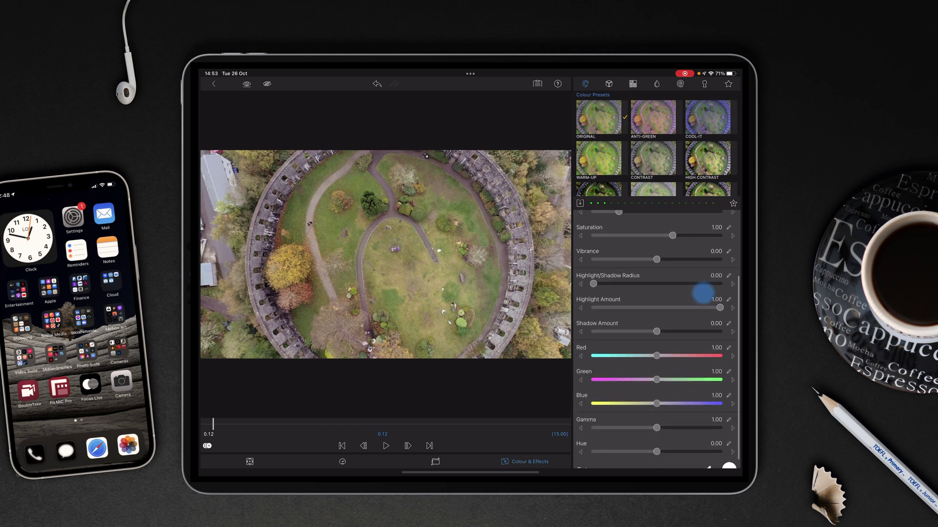
scroll(712, 367, "up", 3)
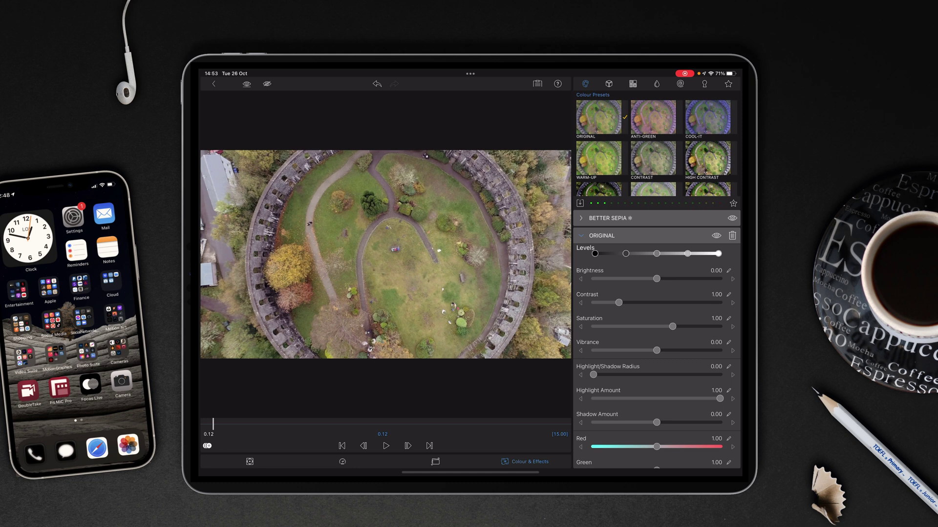
scroll(697, 289, "down", 3)
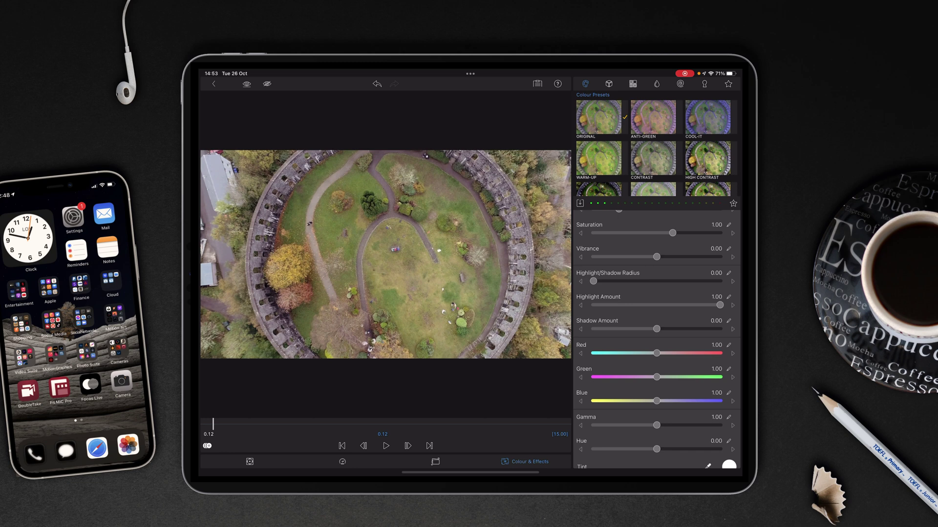
scroll(657, 337, "up", 5)
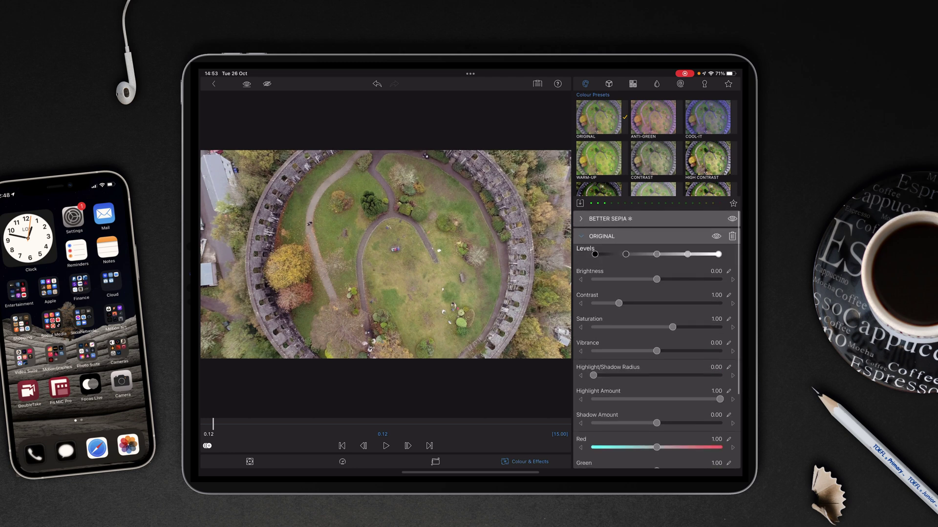
scroll(657, 337, "down", 5)
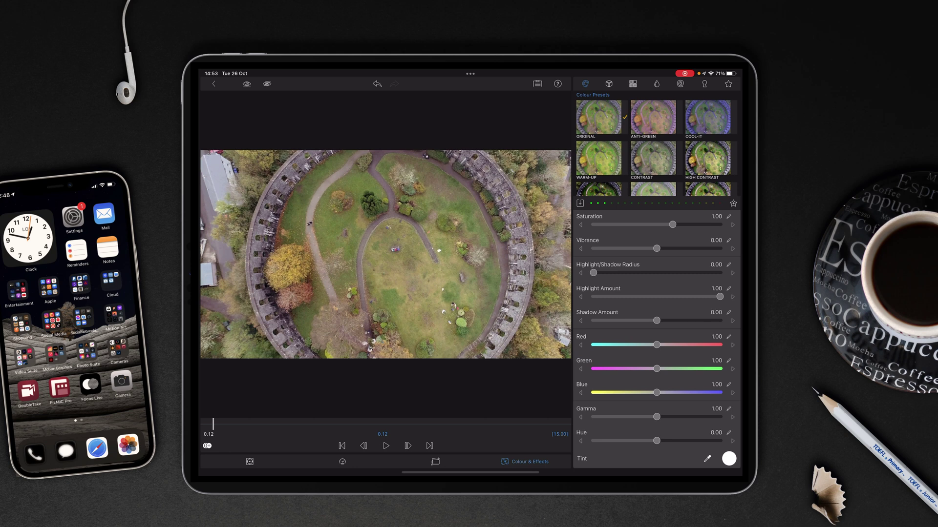
Set Red to 1.01, Blue to 0.98, darken the midtone levels and set Vibrance to -0.05.
mouse_move(656, 344)
left_mouse_down()
mouse_move(628, 344)
mouse_move(659, 345)
left_mouse_up()
left_click(733, 345)
double_click(581, 394)
scroll(657, 303, "up", 4)
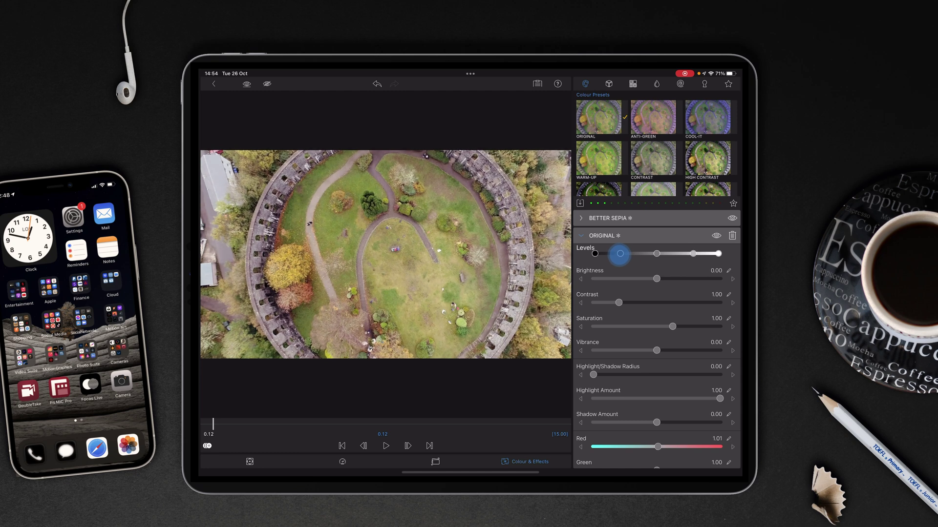
left_click_drag(626, 254, 595, 253)
left_click_drag(657, 254, 646, 253)
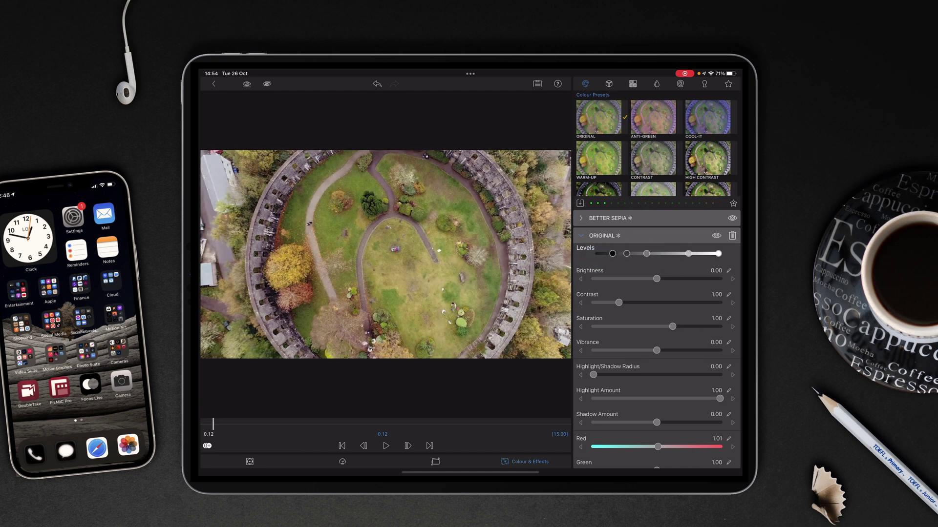
left_click(580, 350)
Compare by toggling the Better Sepia layer off and on, then scrub to about two seconds.
left_click(213, 84)
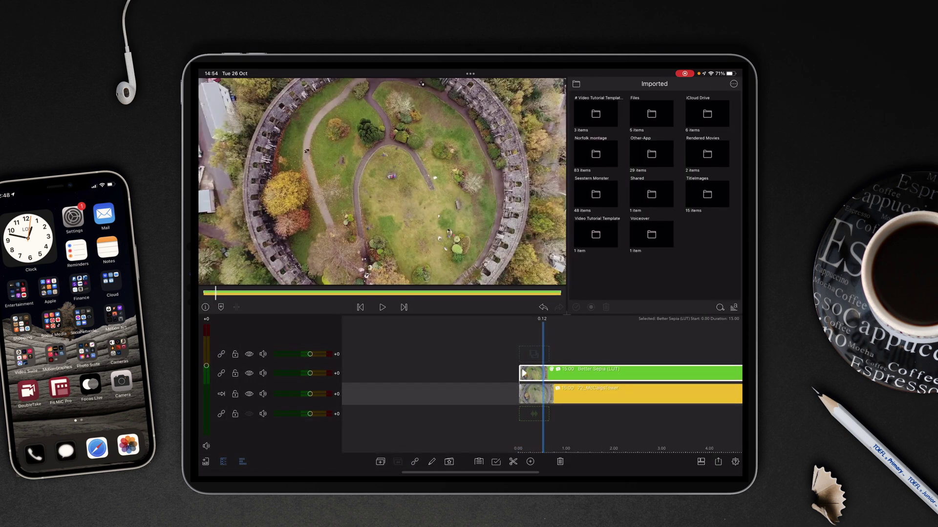
left_click_drag(646, 340, 647, 340)
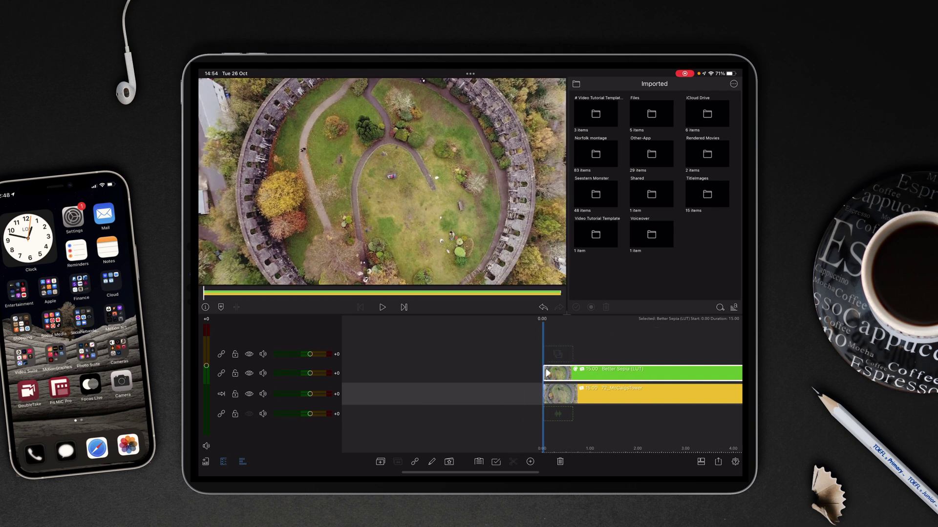
left_click(249, 373)
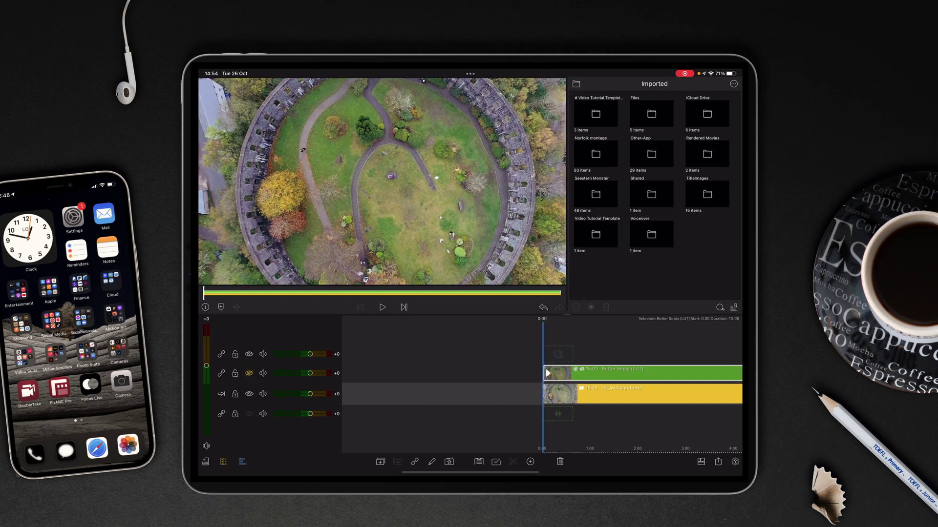
left_click(248, 373)
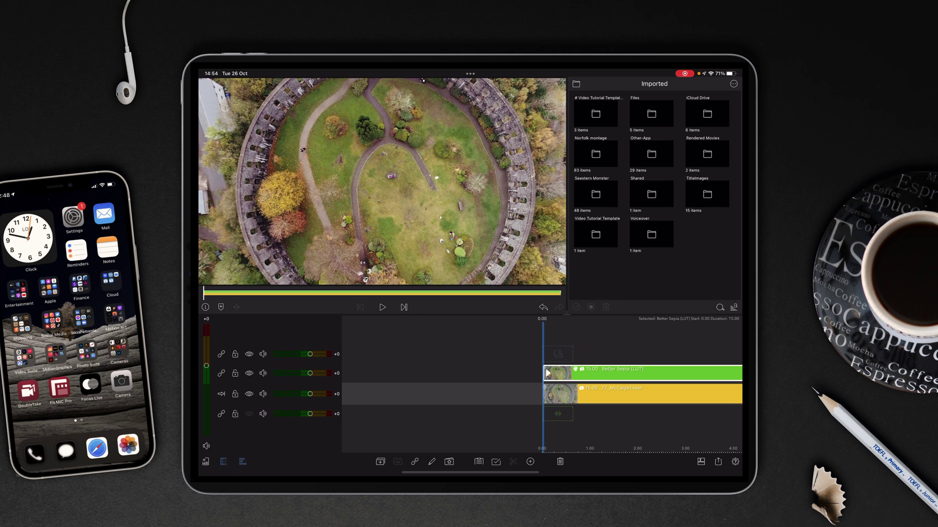
left_click(682, 340)
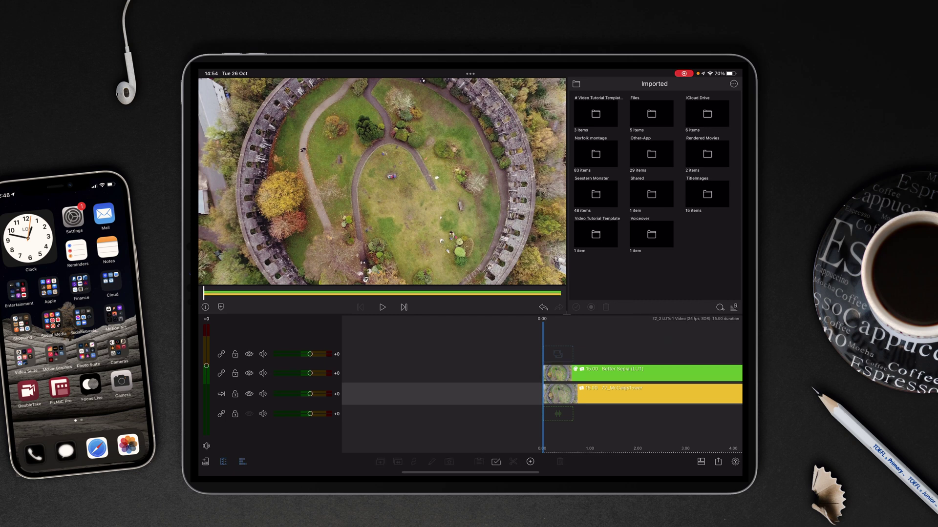
left_click_drag(672, 337, 630, 341)
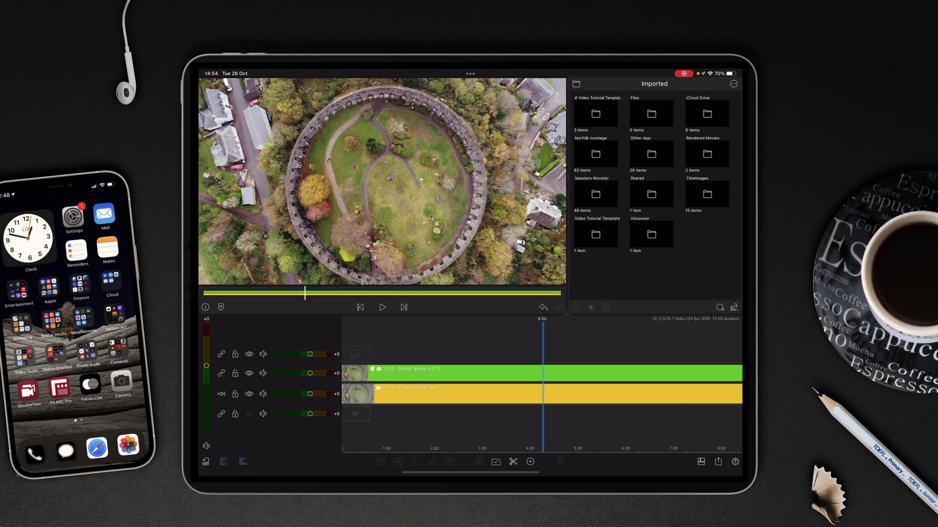
left_click_drag(488, 334, 674, 345)
Apply Vignette 2 to the Better Sepia clip with intensity 0.21 and radius 1.80.
double_click(630, 373)
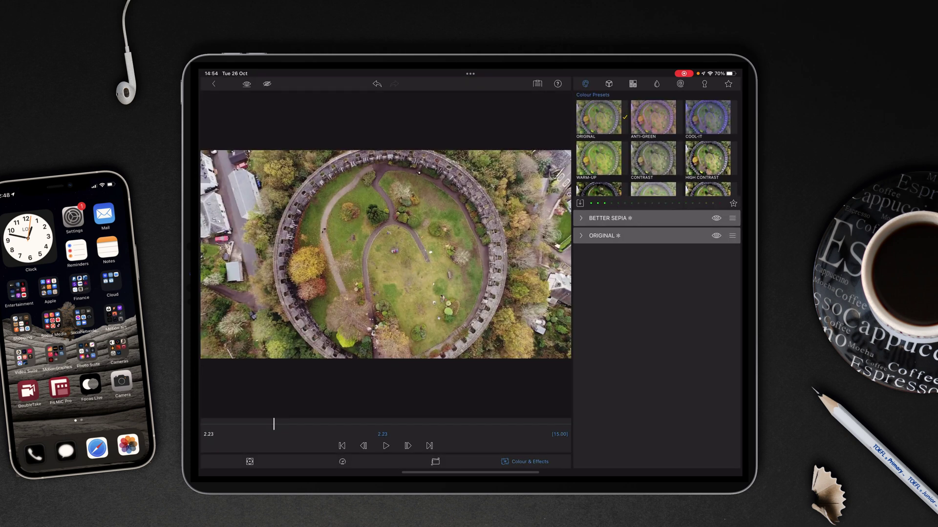
left_click(632, 83)
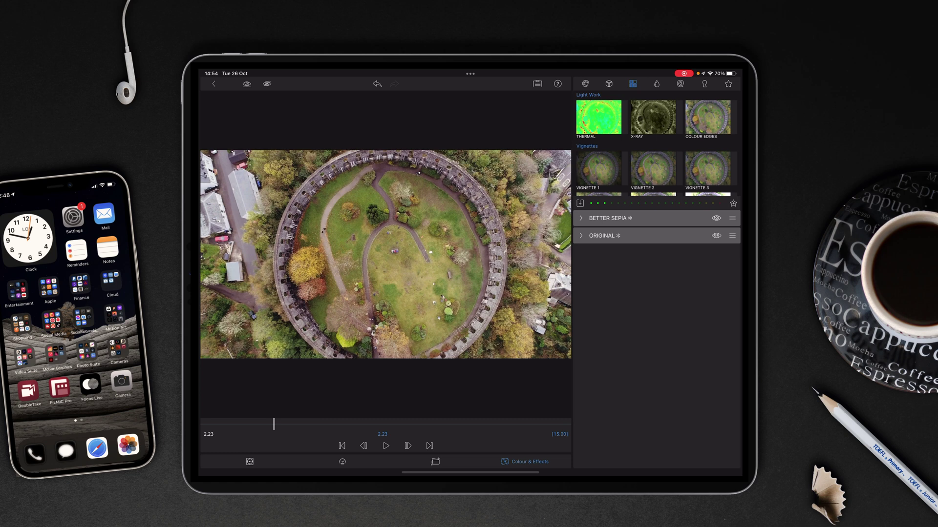
left_click(652, 169)
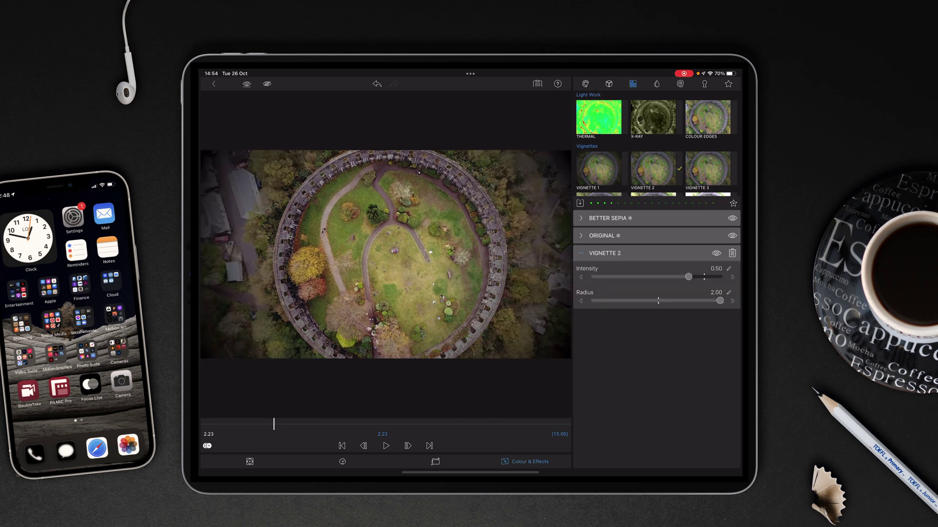
left_click_drag(688, 277, 670, 277)
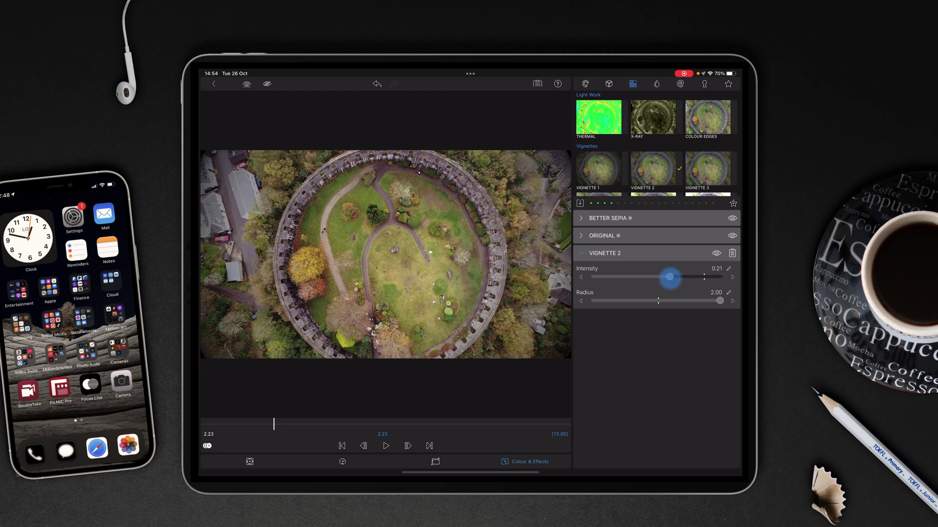
left_click_drag(719, 301, 710, 301)
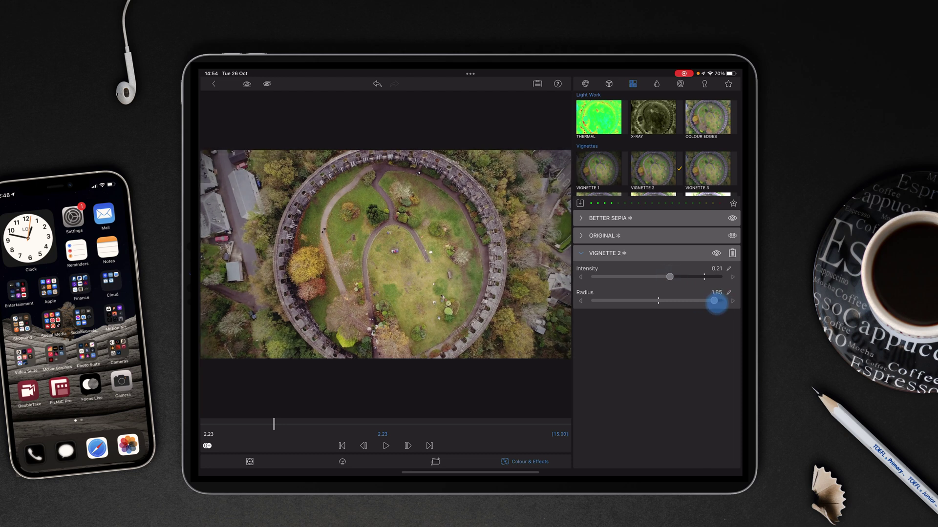
left_click(213, 83)
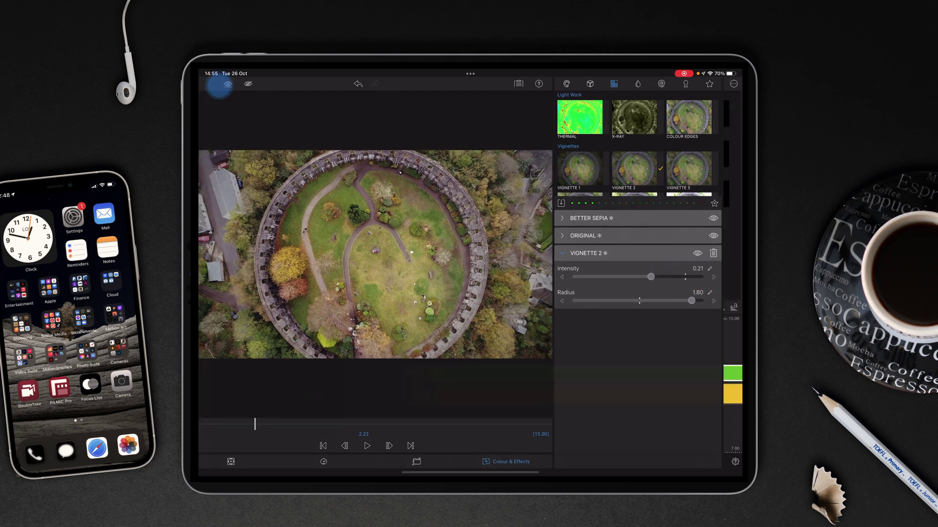
Drag the playhead back to the start of the clips.
left_click_drag(603, 341, 681, 341)
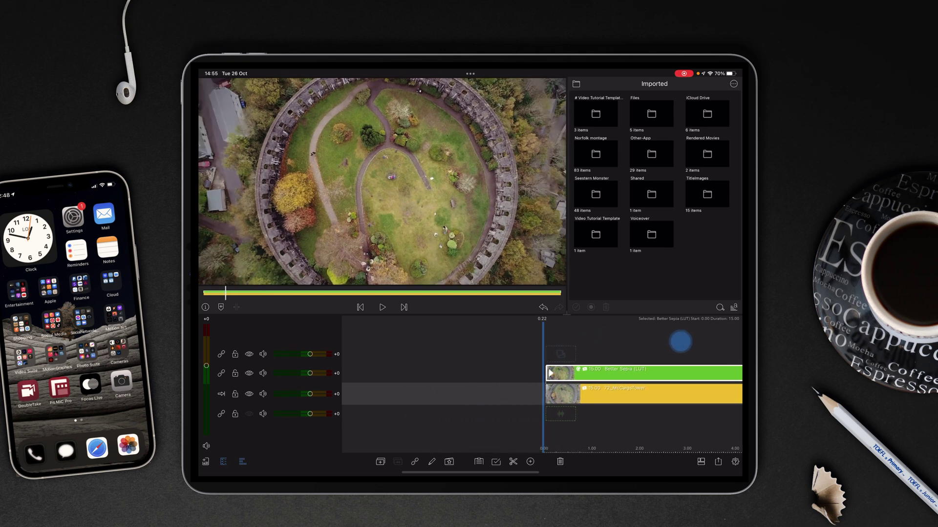